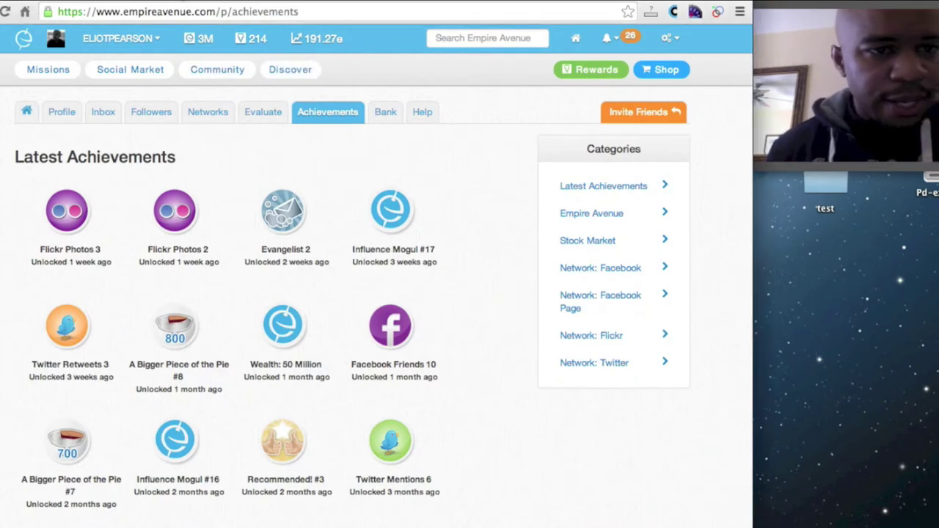
Step: Go to the Missions dashboard tab and bring up the username account menu
click(297, 2)
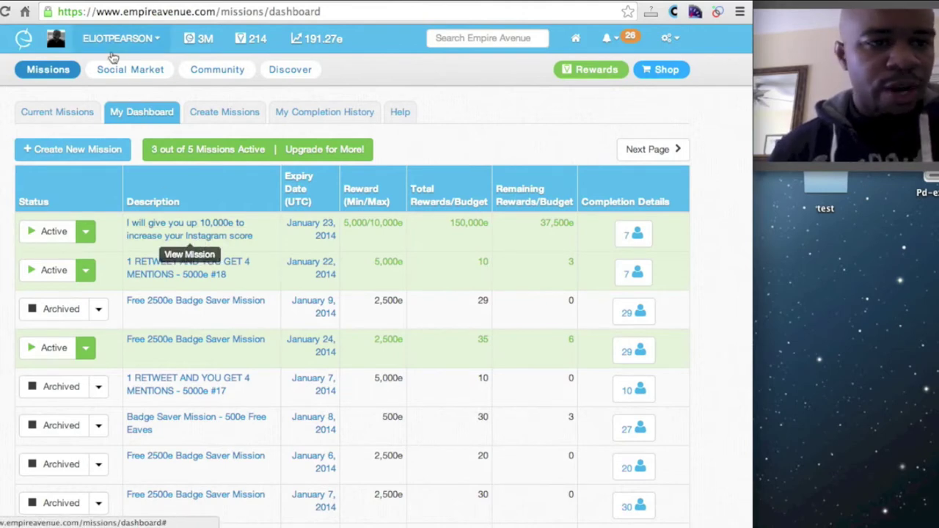
click(157, 39)
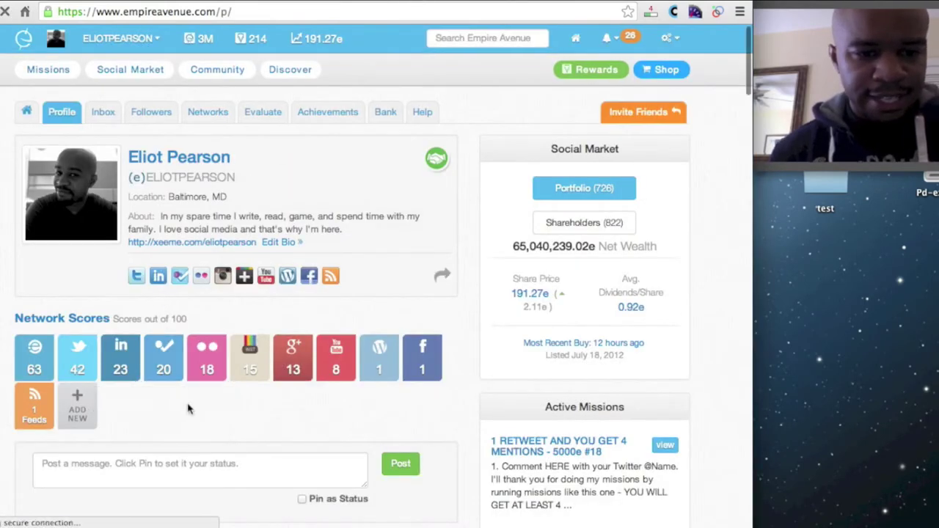
Step: From the profile's Network Scores, view the Instagram score breakdown charts
mouse_move(251, 370)
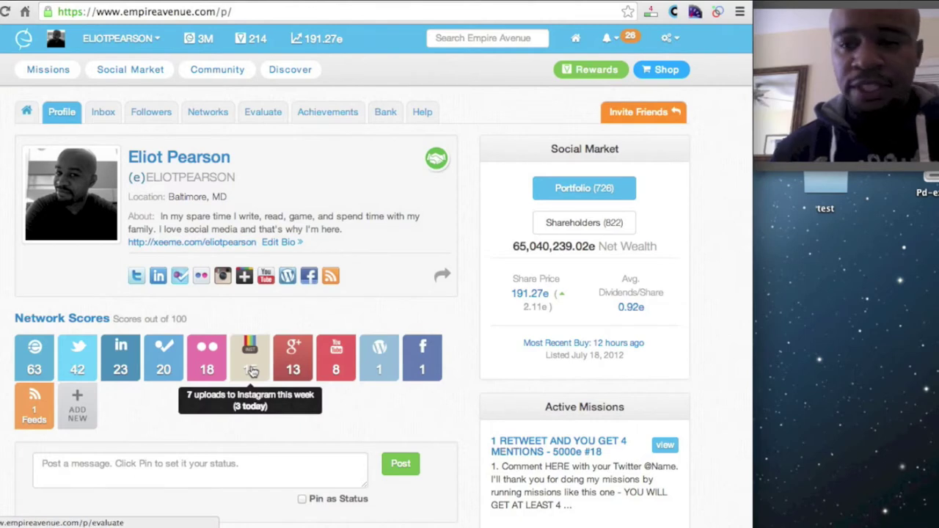
click(251, 370)
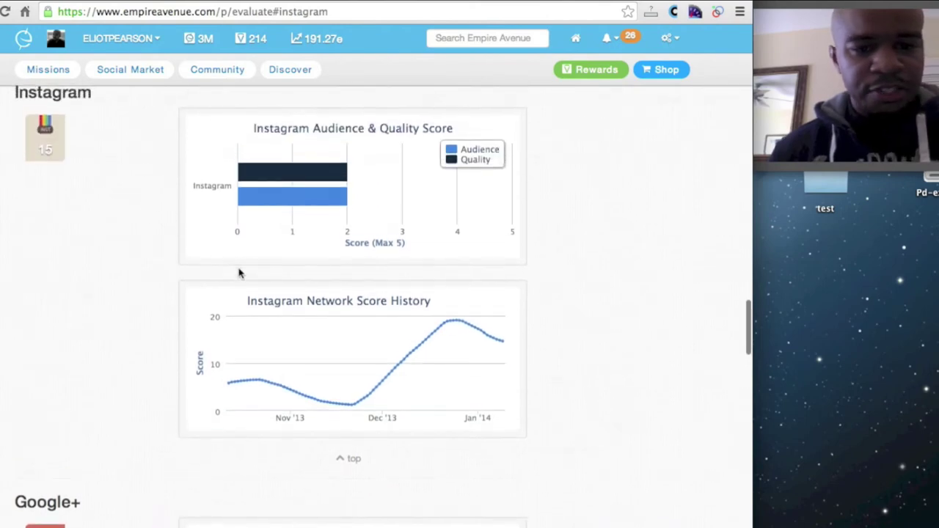
mouse_move(236, 383)
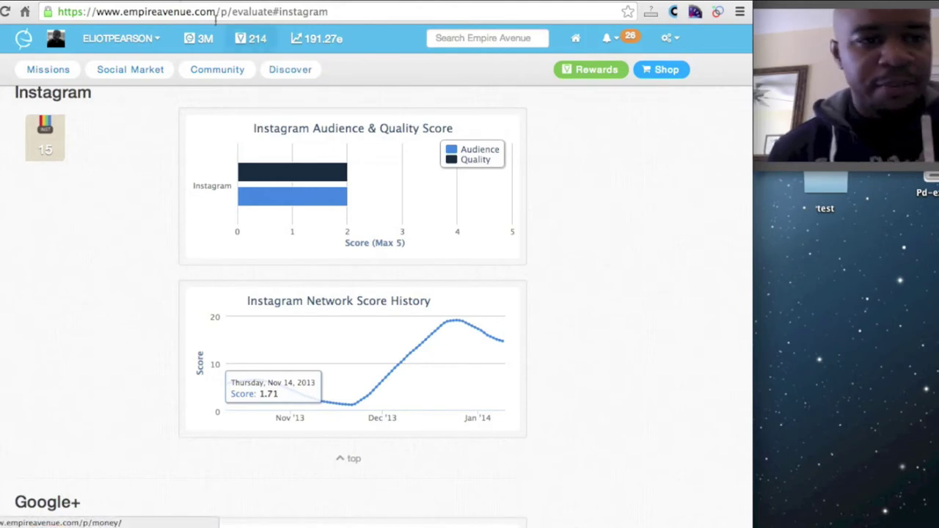
click(184, 3)
Step: Switch browser tabs to the active Instagram 10,000e mission's detail page
click(280, 3)
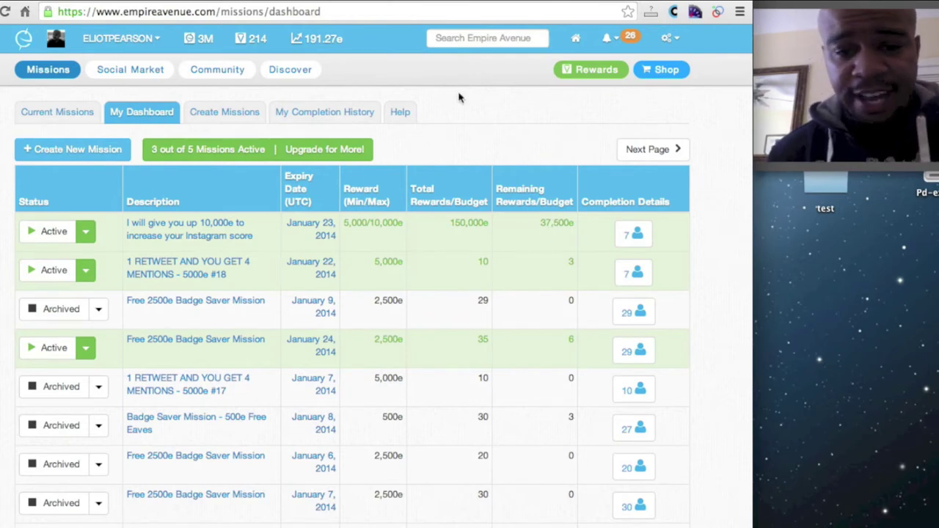
click(444, 2)
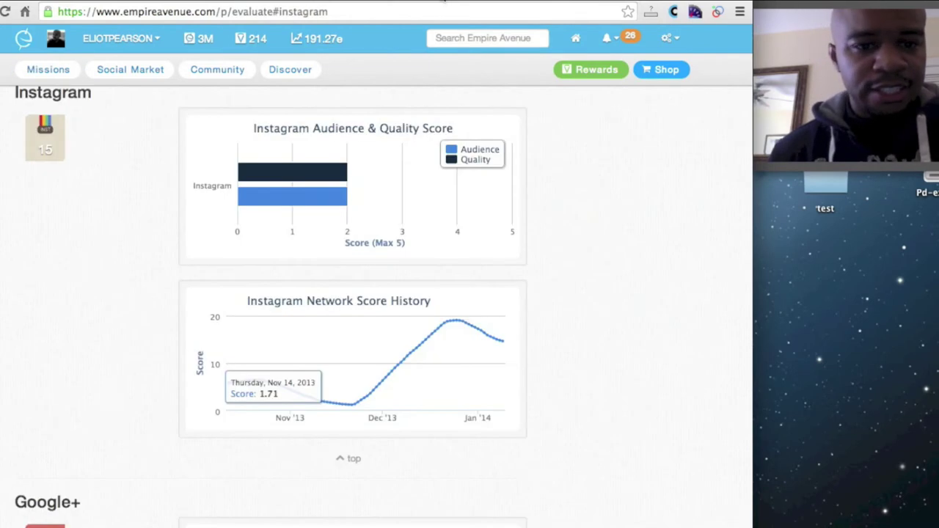
click(552, 3)
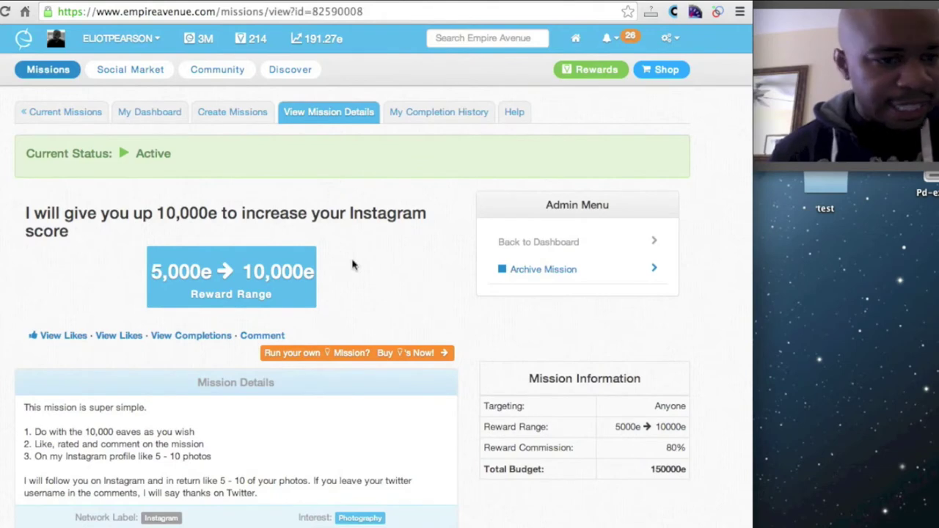
Step: Scroll through the Instagram mission's details, then go back to My Dashboard
scroll(352, 264, down, 3)
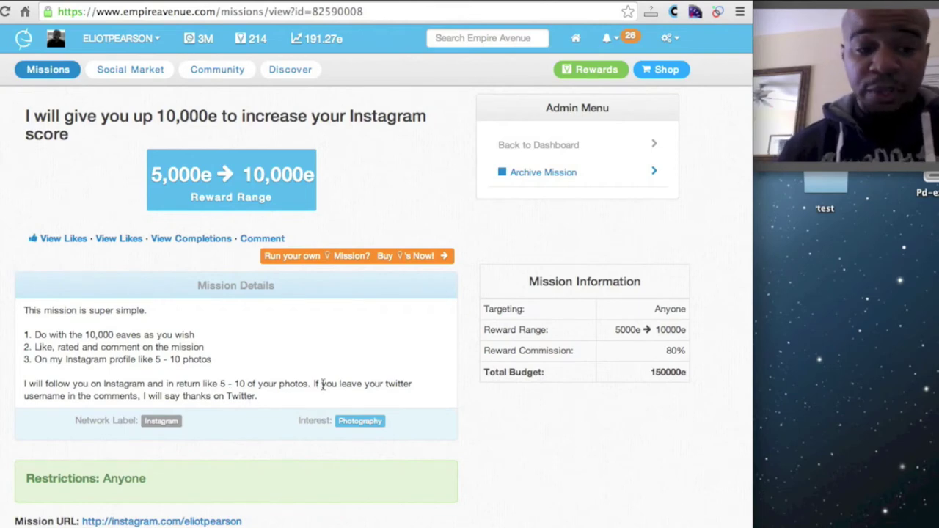
scroll(322, 386, down, 1)
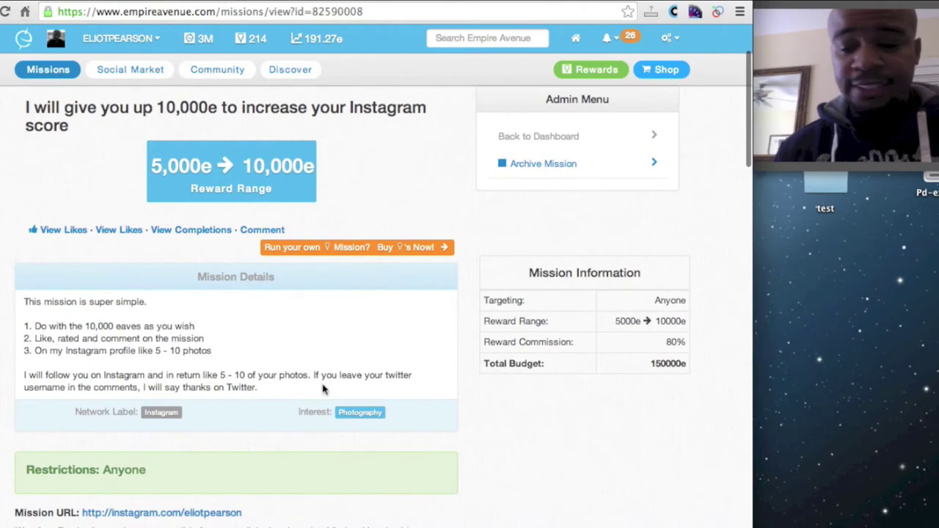
scroll(323, 390, down, 10)
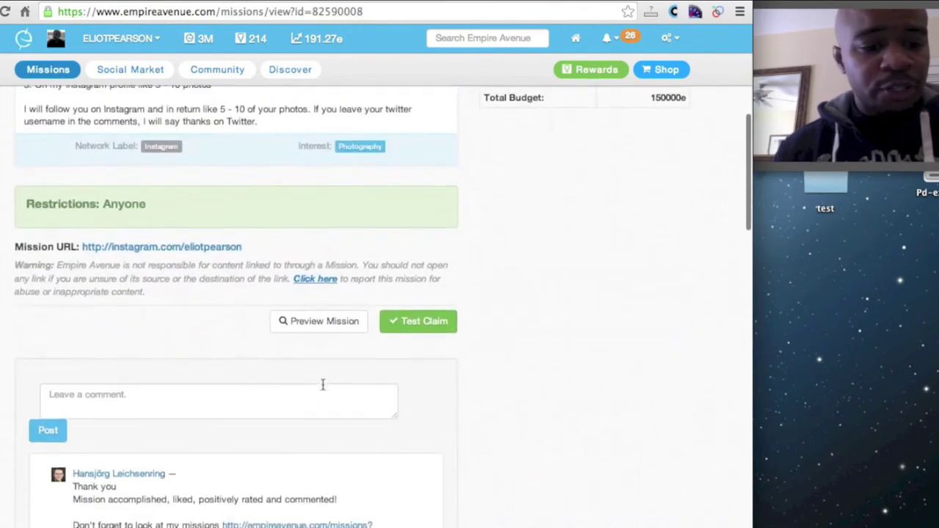
scroll(323, 388, up, 10)
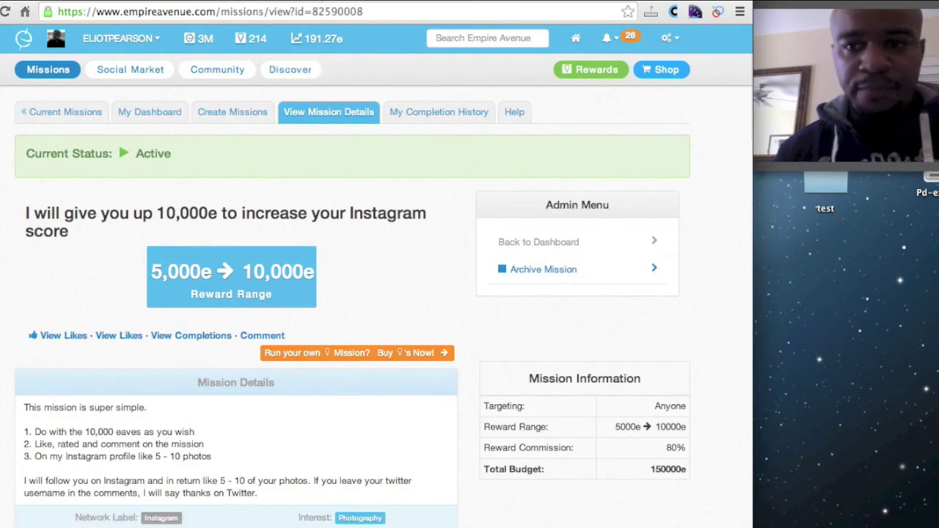
click(149, 111)
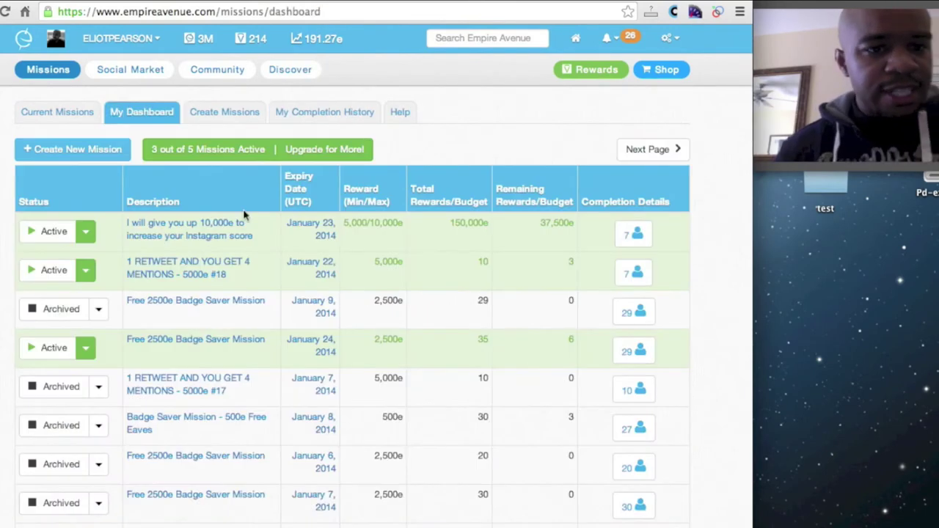
Step: Start a new mission and copy the existing Instagram mission's title into it
click(96, 154)
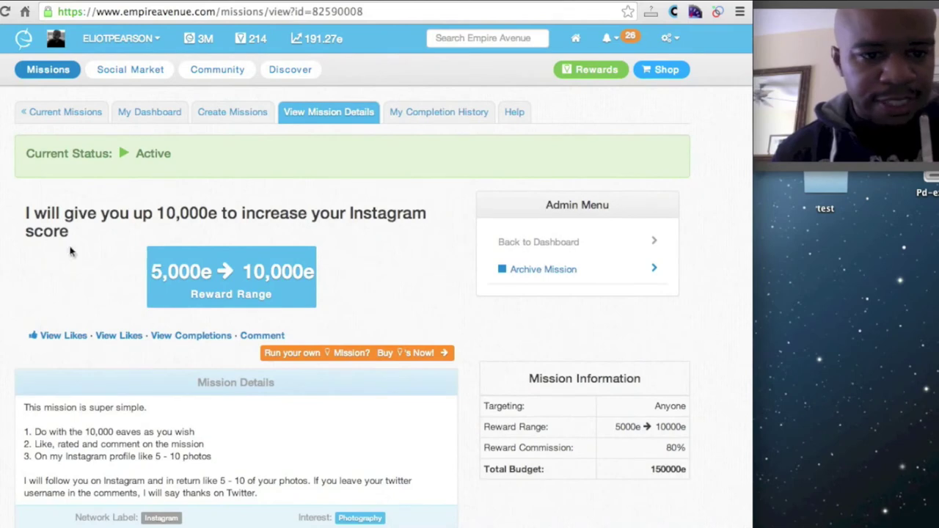
drag(83, 242, 25, 222)
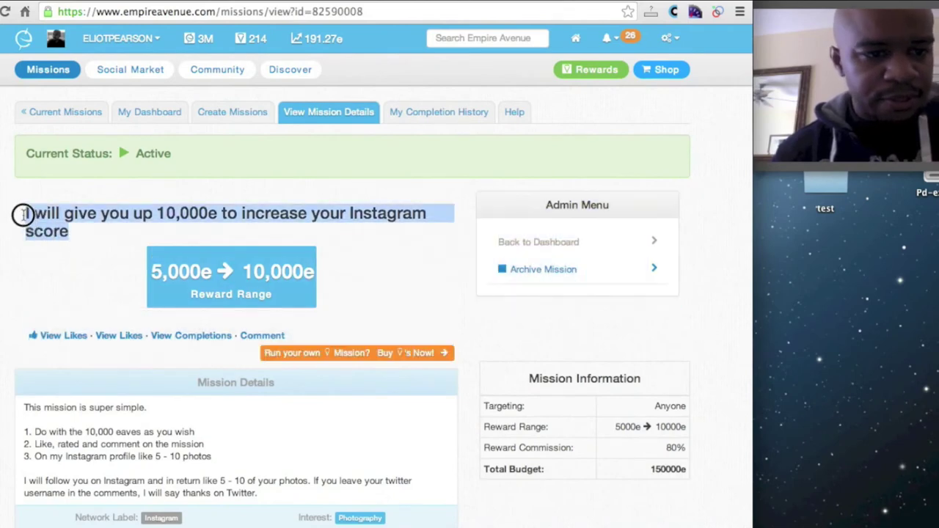
click(232, 112)
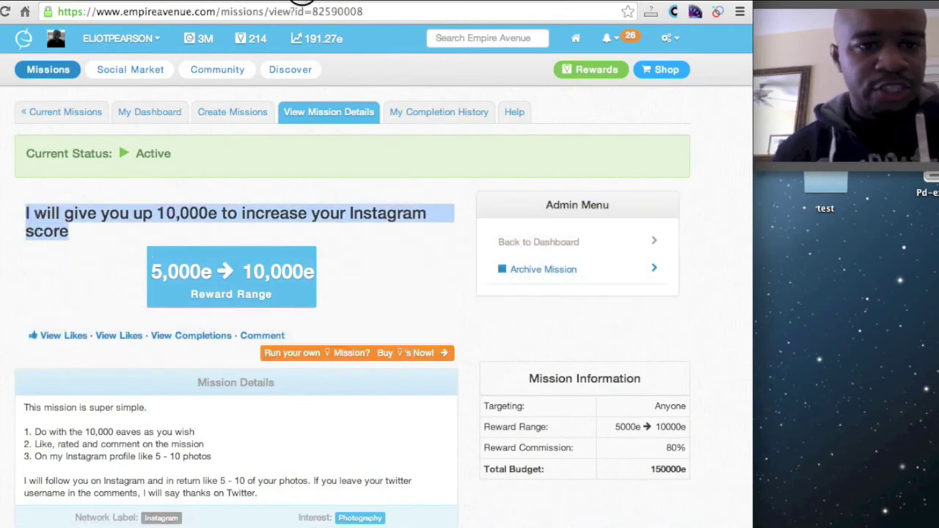
key(Down)
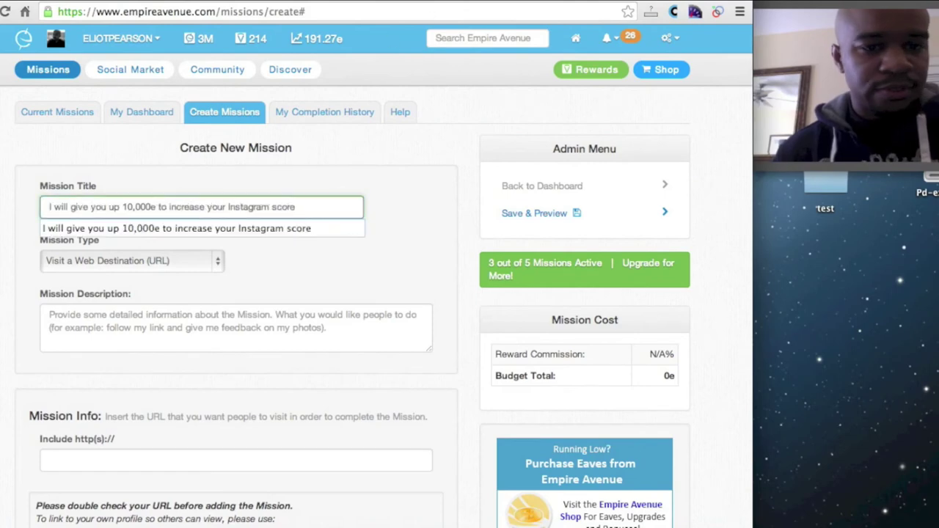
Step: Copy the old mission's description into the new Mission Description box
key(super+Left)
scroll(280, 277, down, 3)
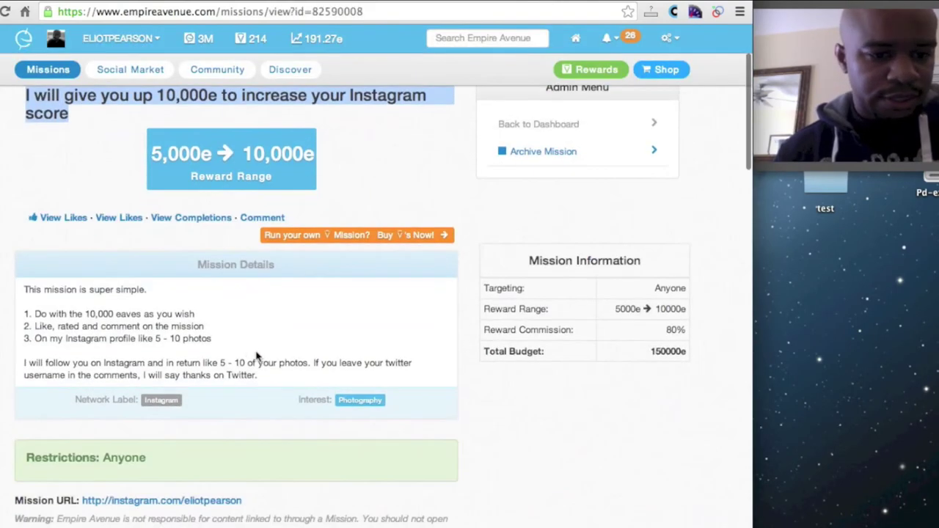
drag(262, 376, 18, 285)
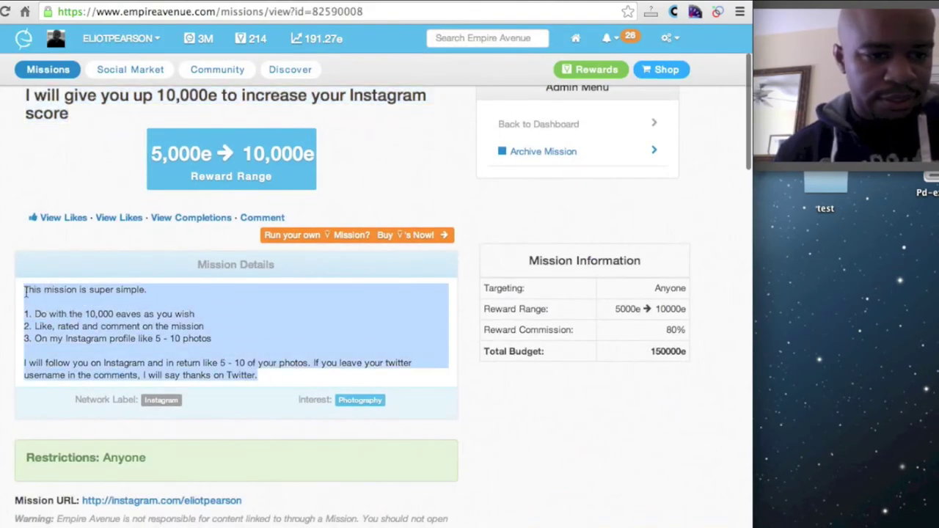
key(super+c)
key(super+Right)
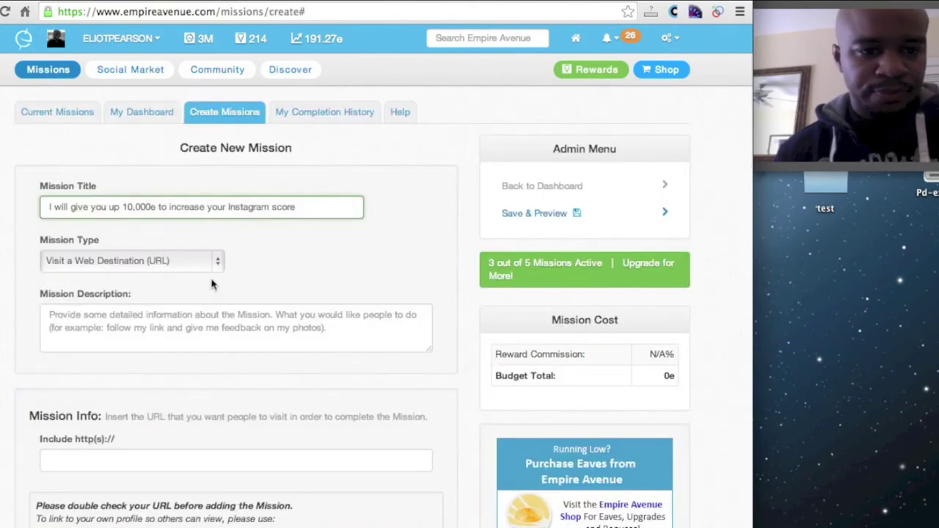
click(210, 310)
key(super+v)
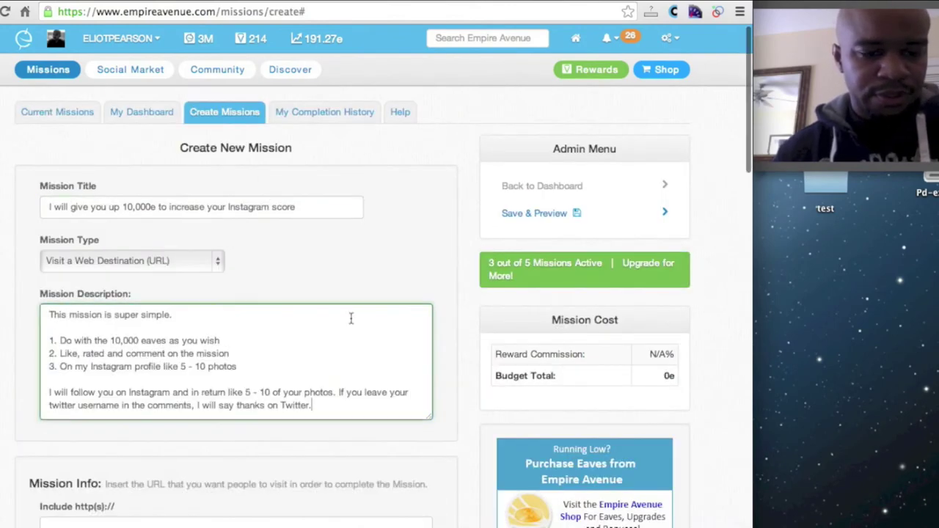
Step: Copy the Instagram profile URL from the old mission and select the new mission's URL field
key(super+Left)
scroll(352, 336, down, 3)
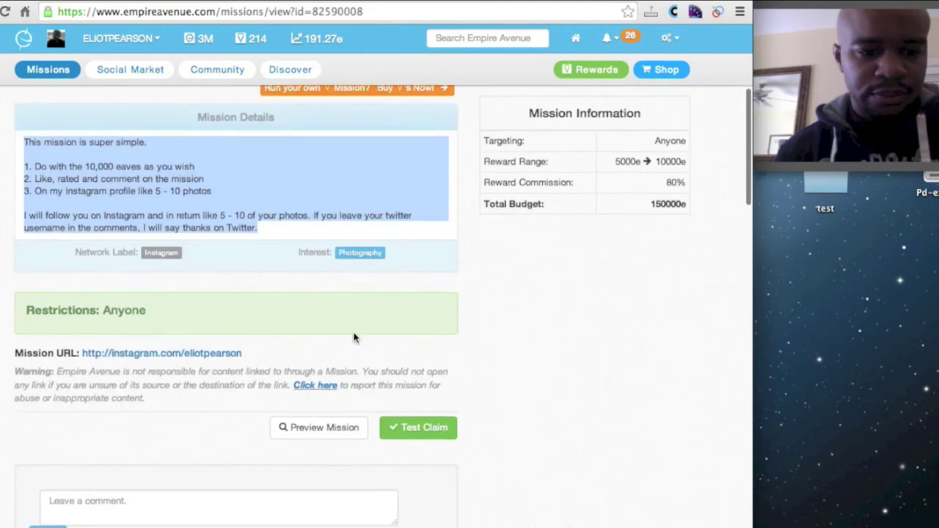
drag(246, 354, 83, 352)
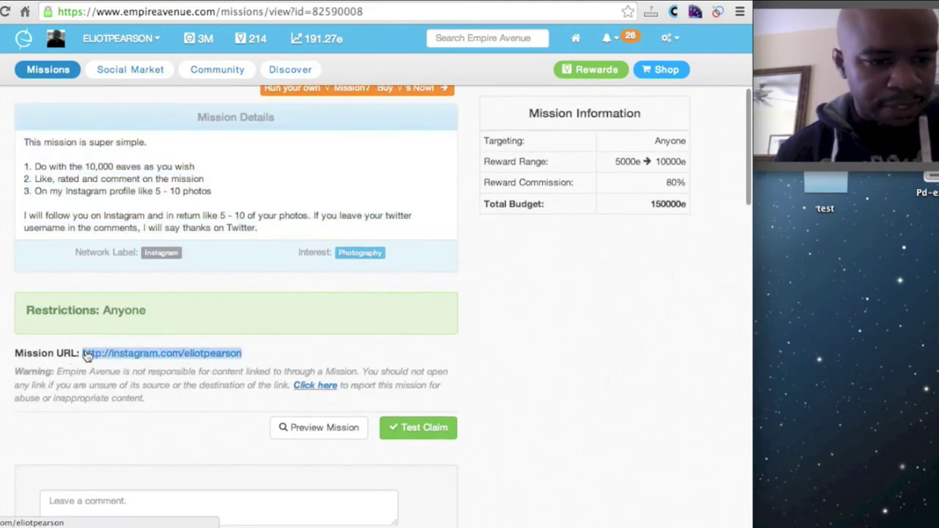
key(super+Right)
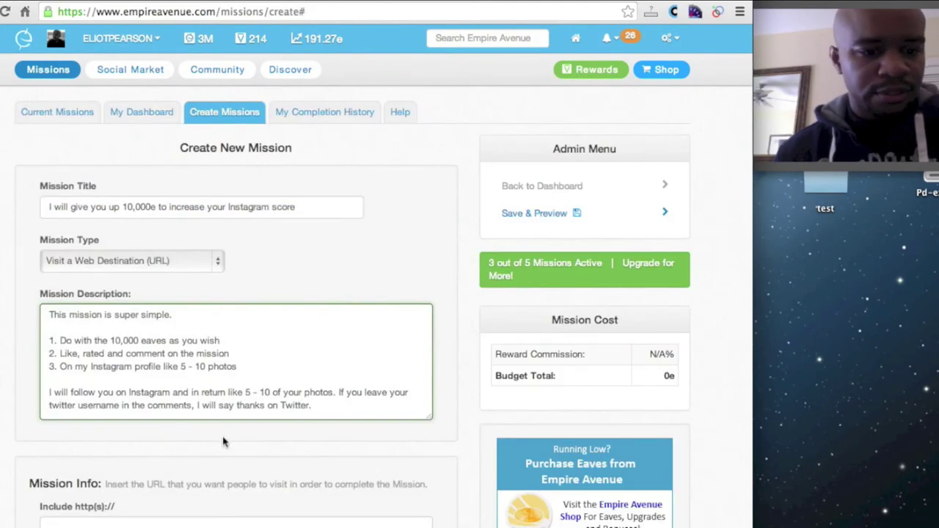
scroll(235, 418, down, 3)
click(262, 379)
Step: Paste the Instagram profile URL, keep scaled eaves rewards and set a 100000e budget
key(super+v)
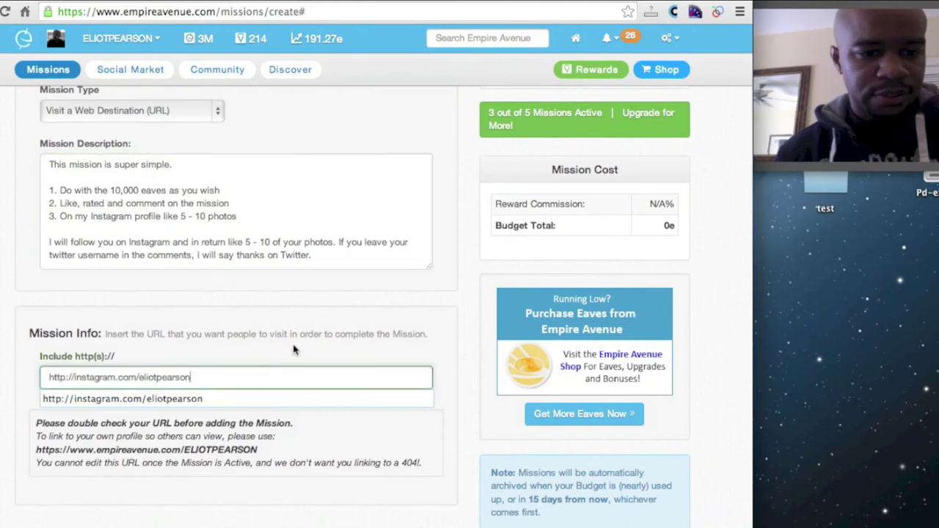
scroll(301, 349, down, 5)
scroll(306, 345, down, 3)
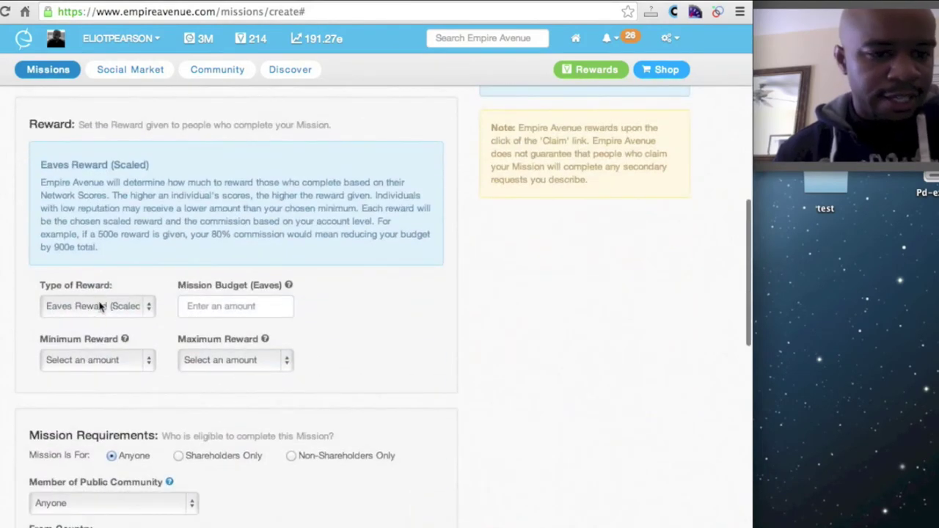
click(99, 307)
click(138, 265)
click(197, 301)
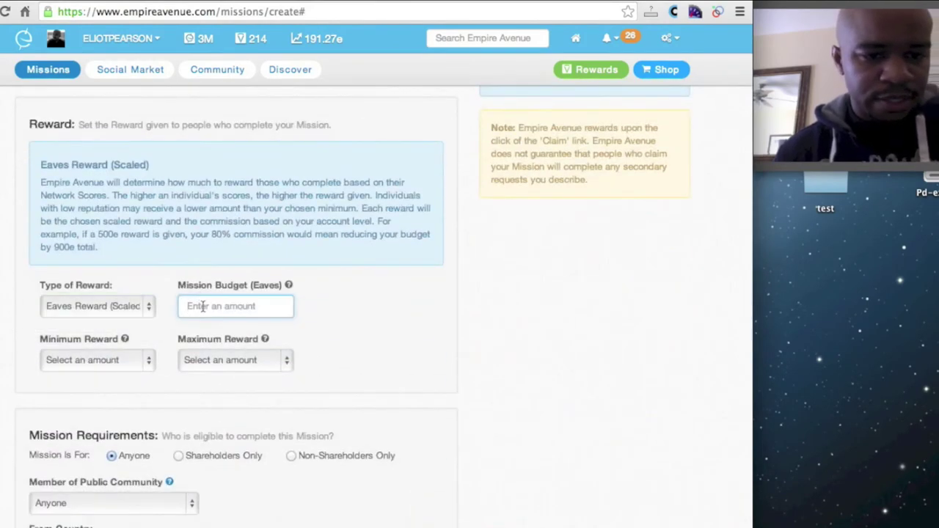
text(100000)
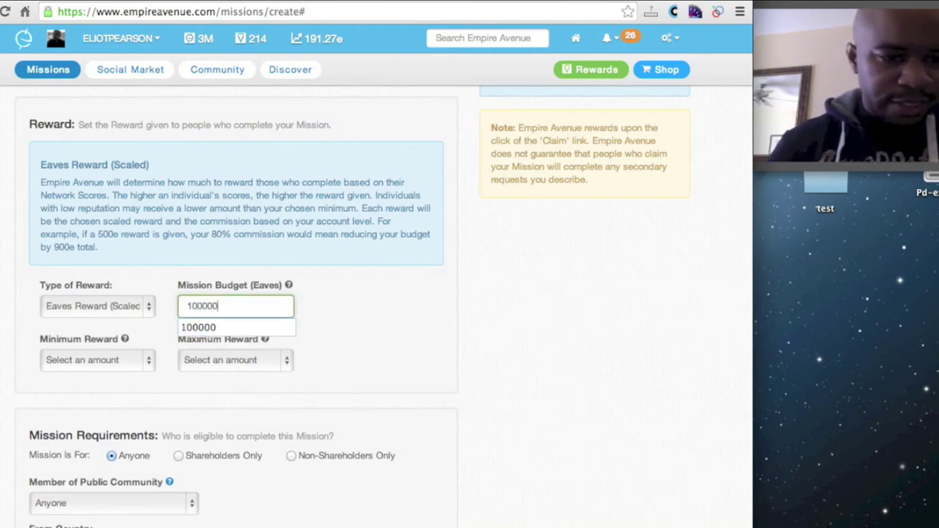
click(363, 344)
Step: Set the reward range to a 5,000e minimum and 10,000e maximum
click(68, 365)
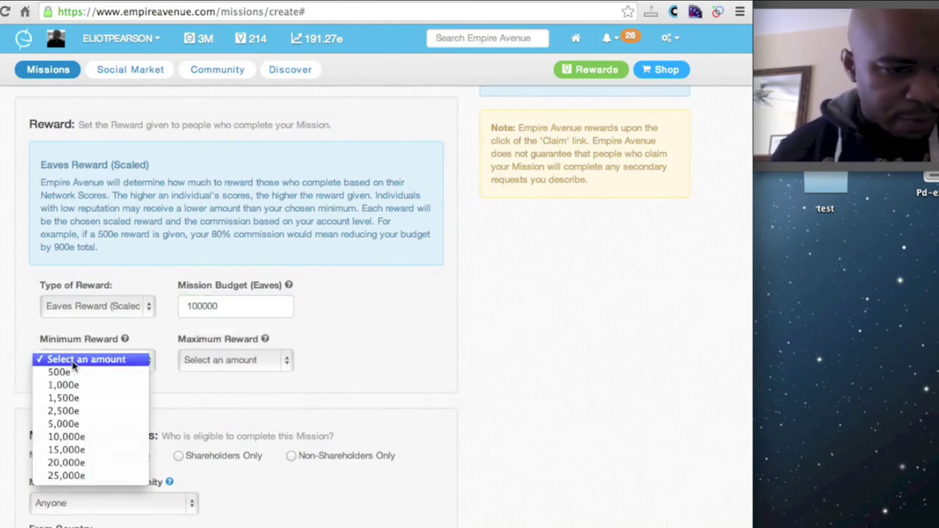
click(76, 424)
click(224, 359)
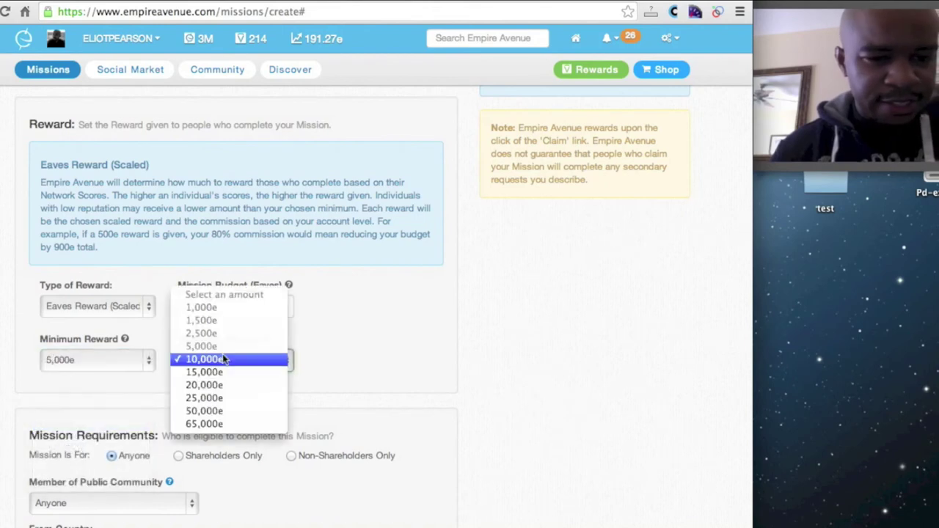
click(224, 359)
Step: Label the mission with the Instagram network and Photography interest
scroll(377, 361, down, 5)
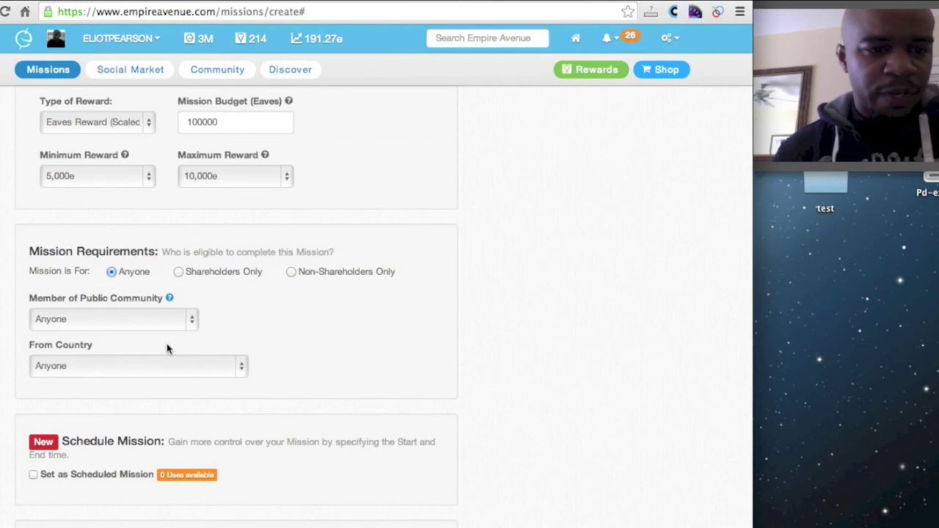
scroll(467, 367, down, 10)
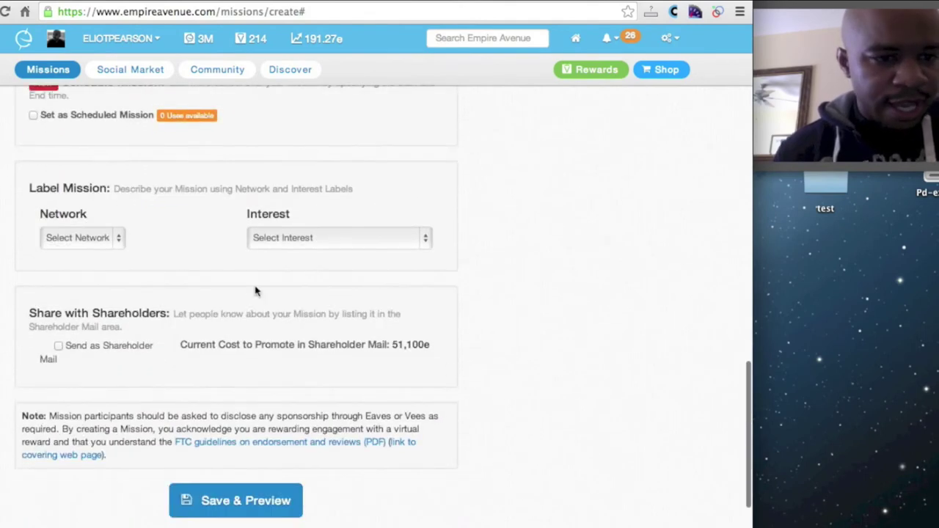
click(89, 241)
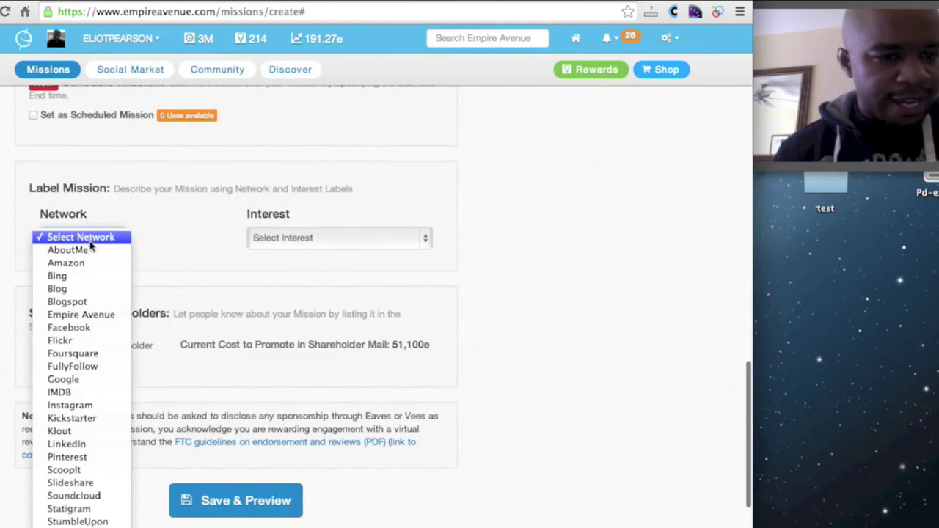
click(81, 406)
click(376, 239)
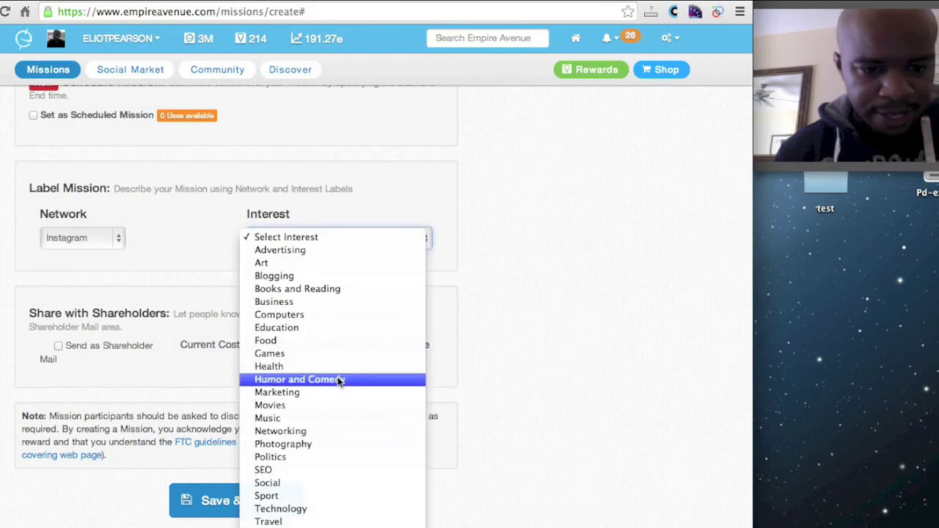
click(330, 444)
scroll(577, 413, up, 15)
scroll(577, 412, up, 5)
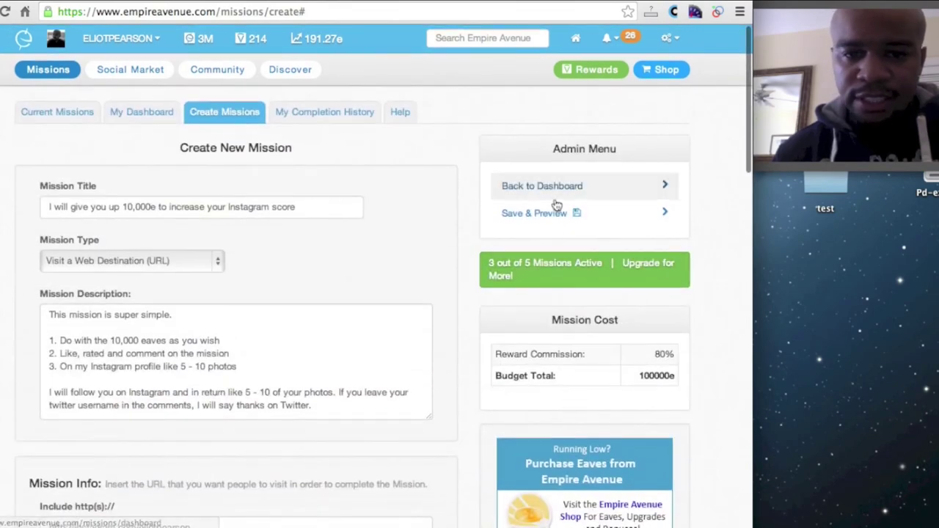
Step: Save and preview the mission as pending, then run a Test Claim on it
click(550, 220)
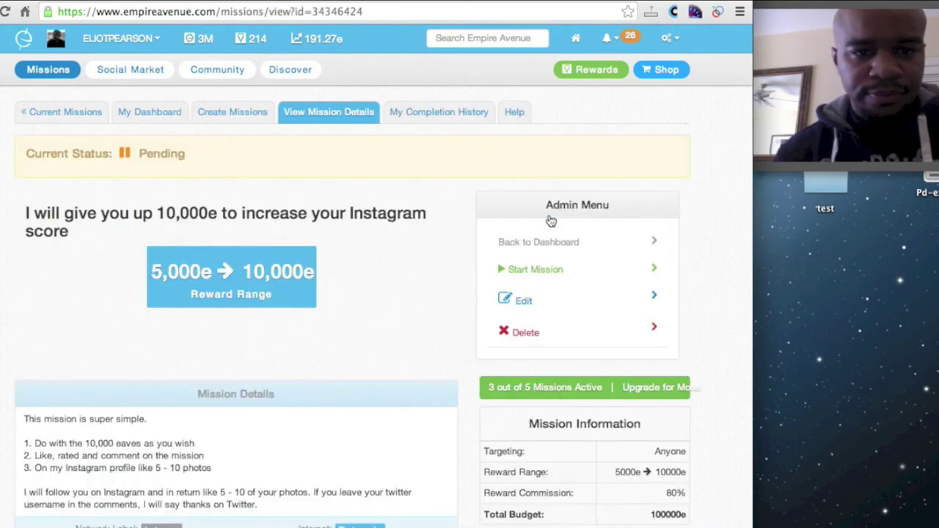
scroll(228, 236, down, 3)
scroll(228, 235, down, 4)
scroll(229, 235, up, 6)
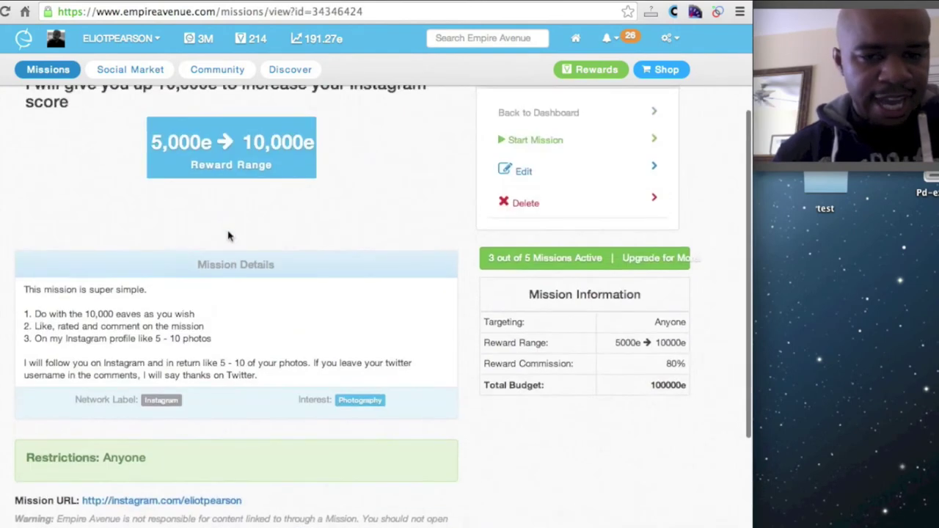
scroll(229, 234, down, 5)
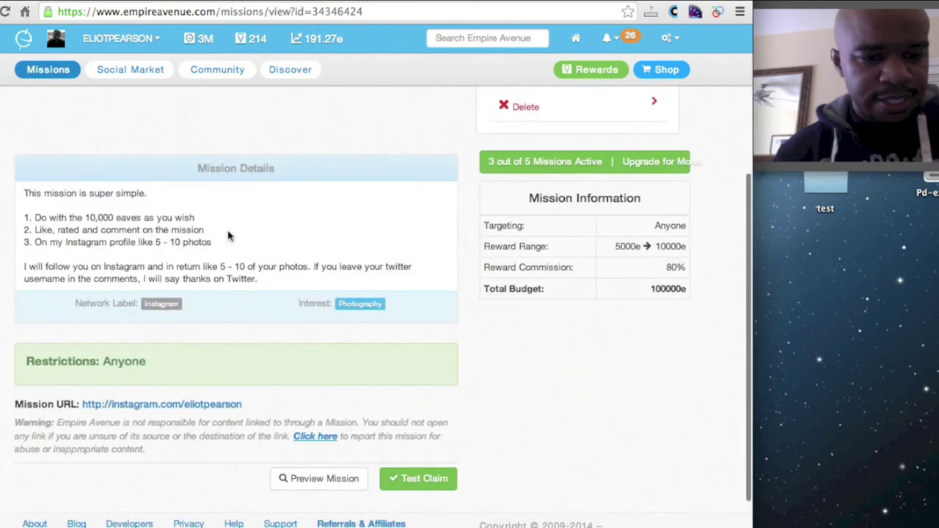
click(413, 438)
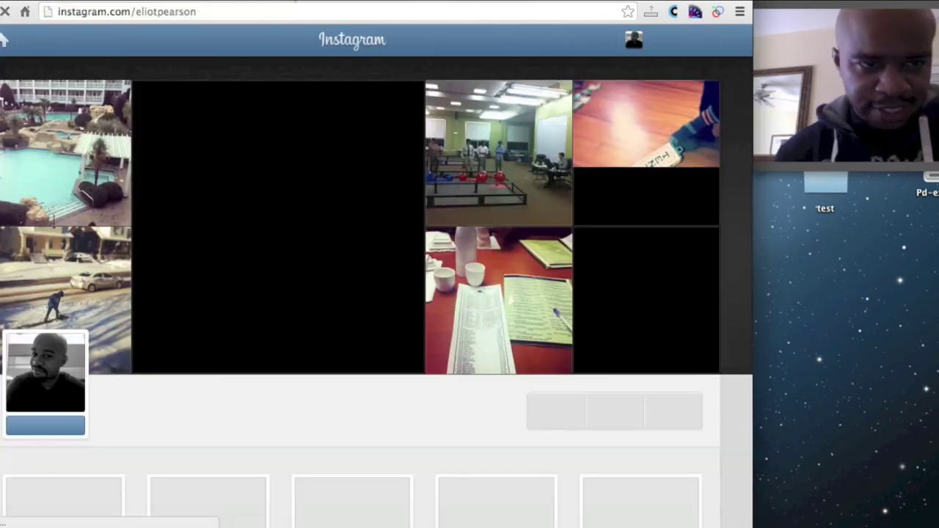
Step: Scroll the linked Instagram profile's photo grid, then return to the mission preview
scroll(354, 256, down, 10)
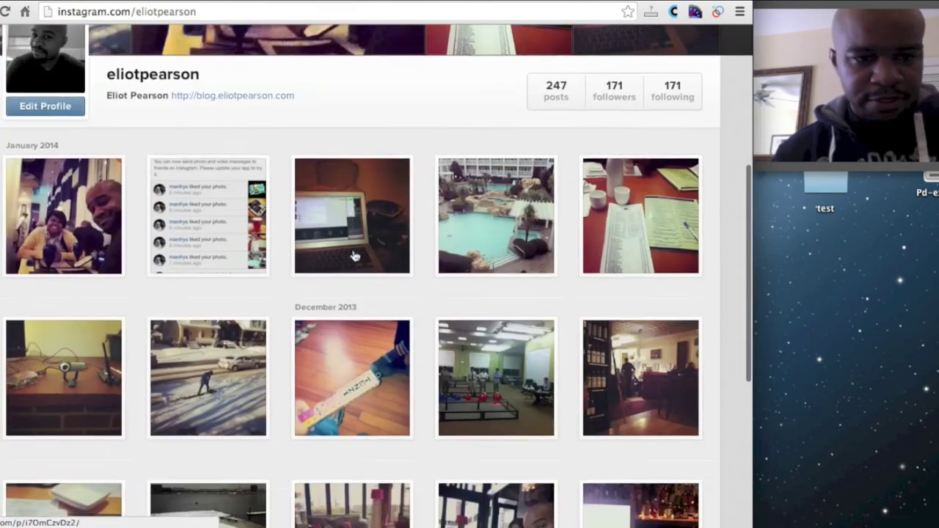
scroll(354, 255, down, 3)
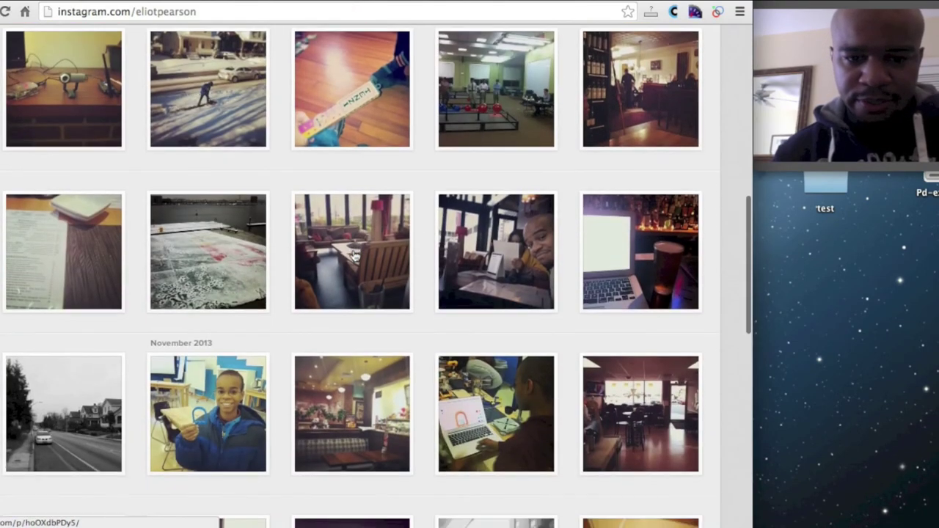
click(300, 2)
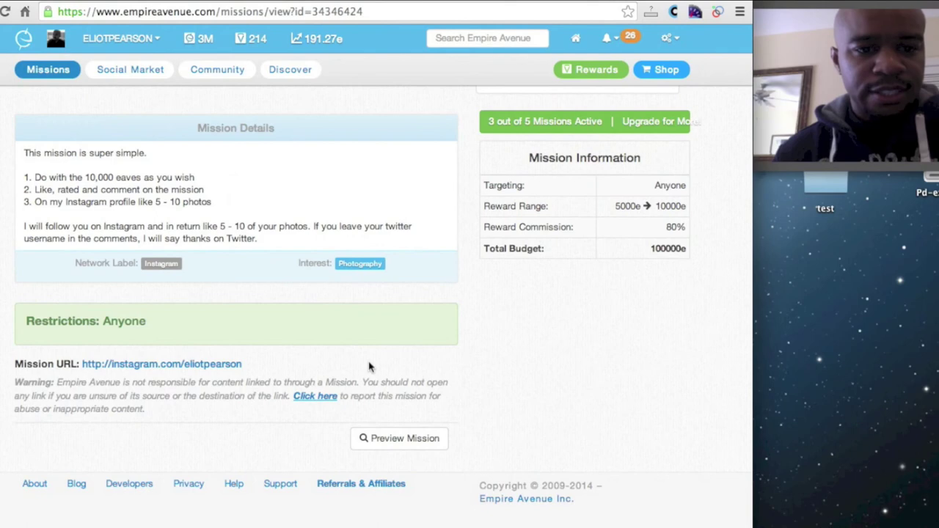
Step: Start the new Instagram mission and confirm it
scroll(369, 367, up, 5)
scroll(369, 367, down, 5)
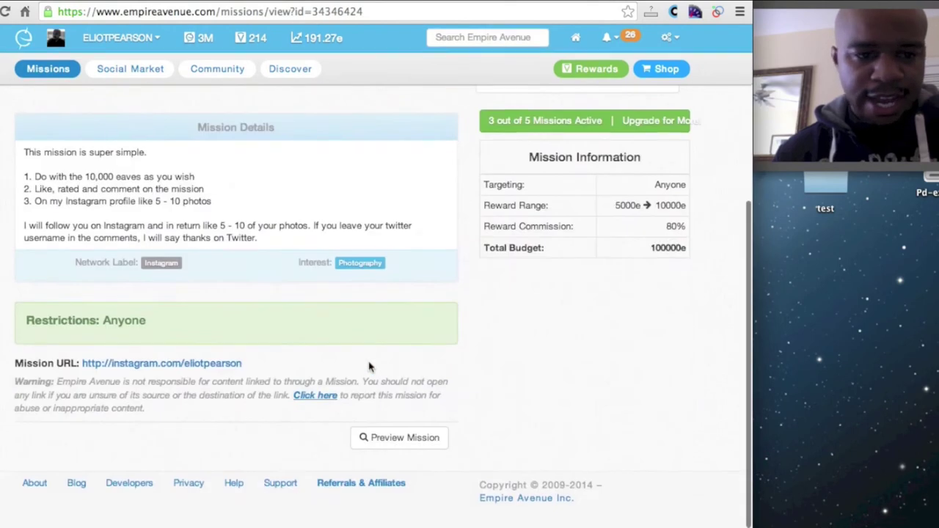
scroll(369, 366, up, 2)
scroll(480, 216, up, 4)
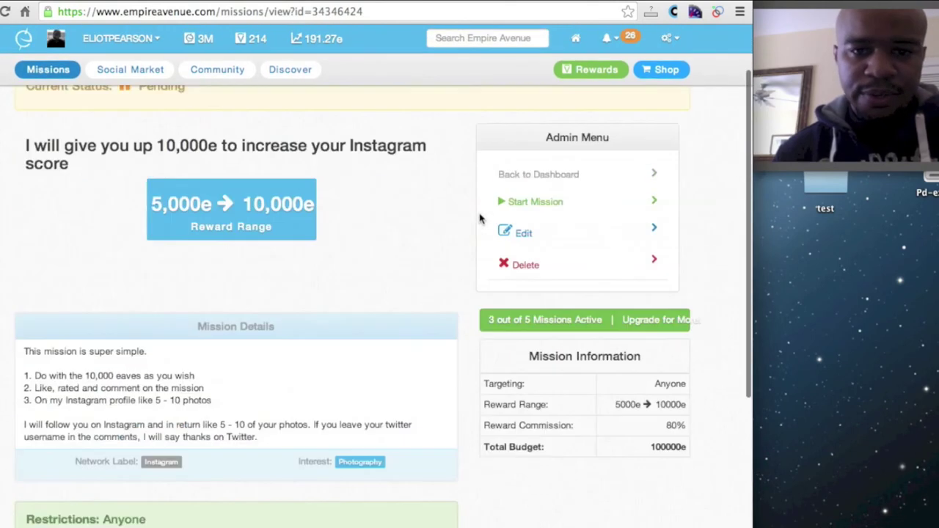
click(535, 224)
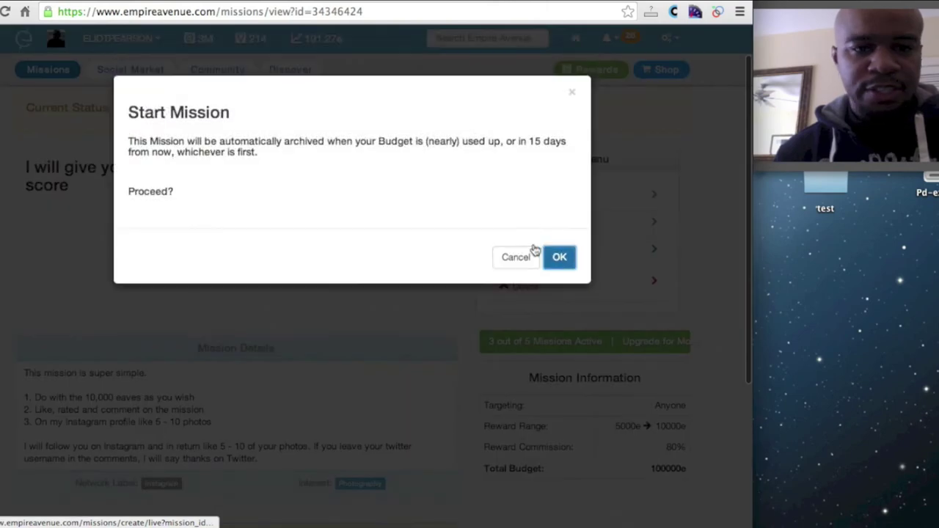
click(558, 256)
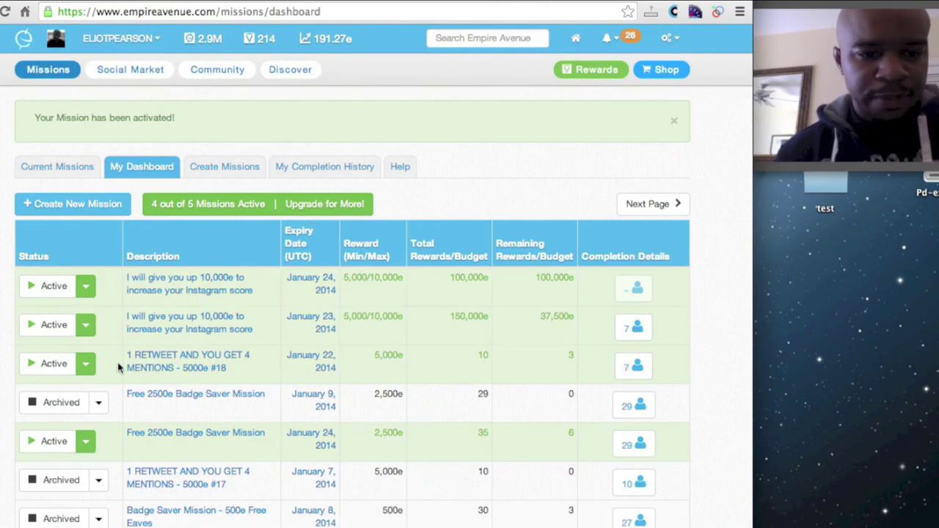
Step: Archive the older Instagram mission from its status dropdown on the dashboard
click(86, 325)
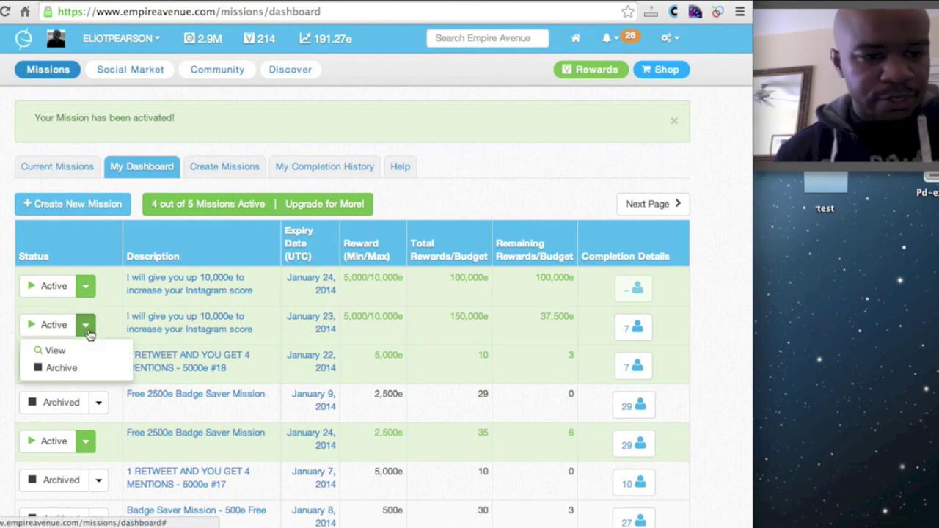
click(85, 369)
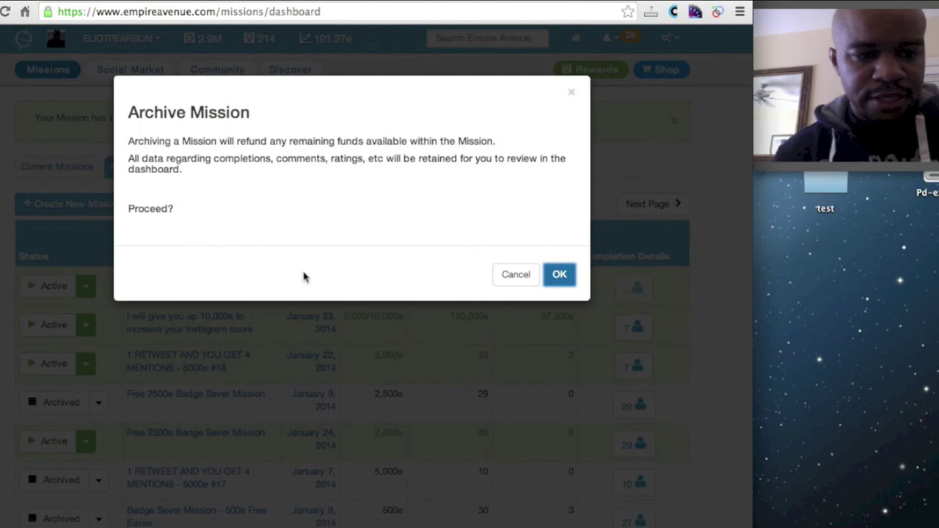
click(560, 273)
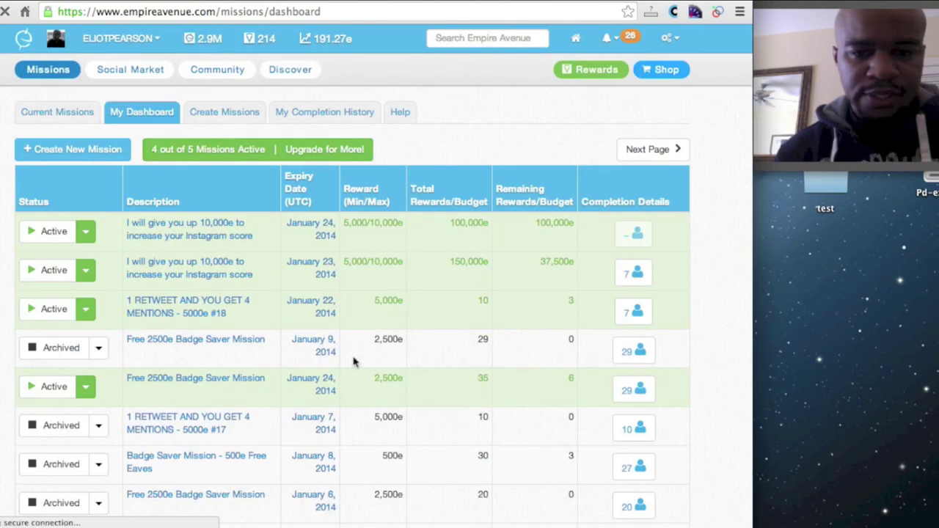